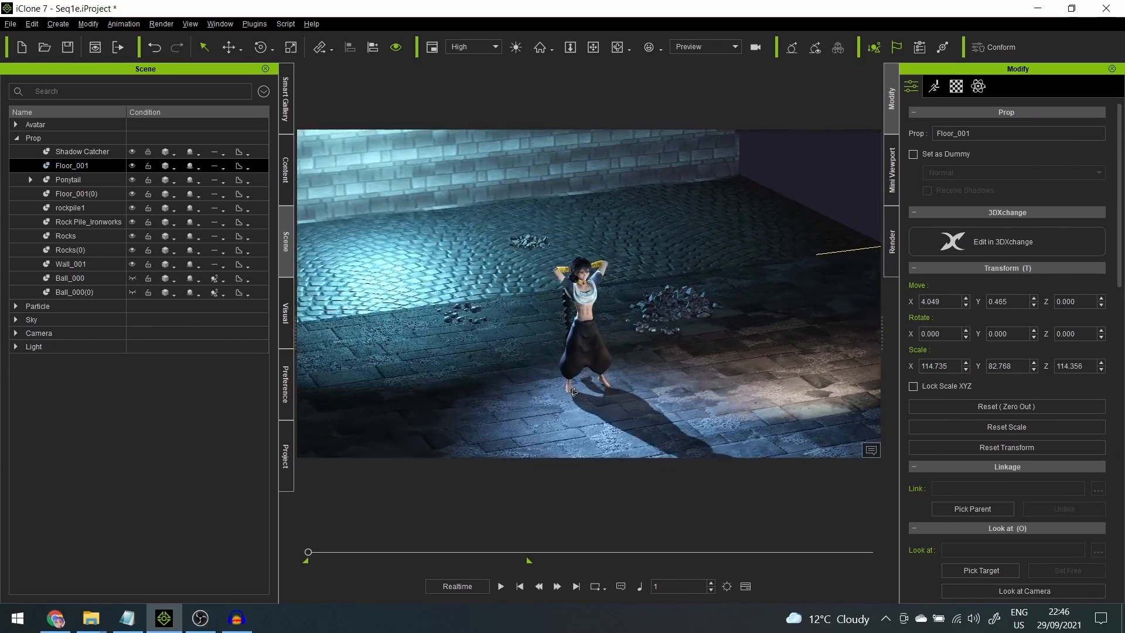
Open the material texture settings of the Floor_001 prop.
right_click_drag(539, 264, 525, 352)
left_click(957, 87)
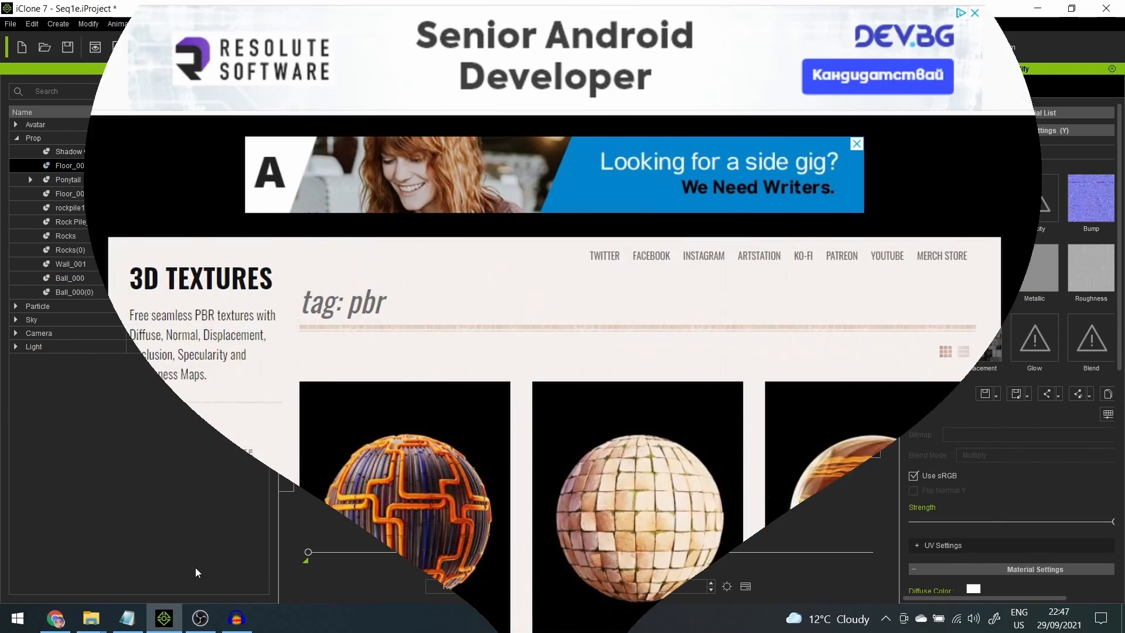
Switch to the 3D Textures website and browse the materials tagged pbr.
scroll(29, 392, "down", 5)
scroll(30, 395, "down", 10)
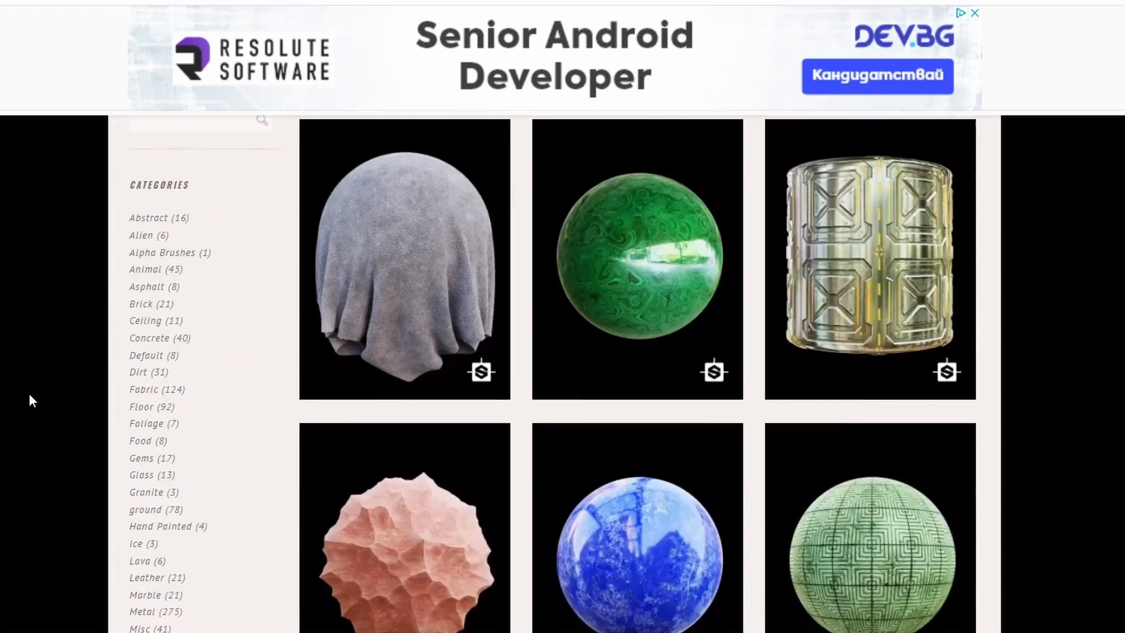
scroll(30, 393, "down", 4)
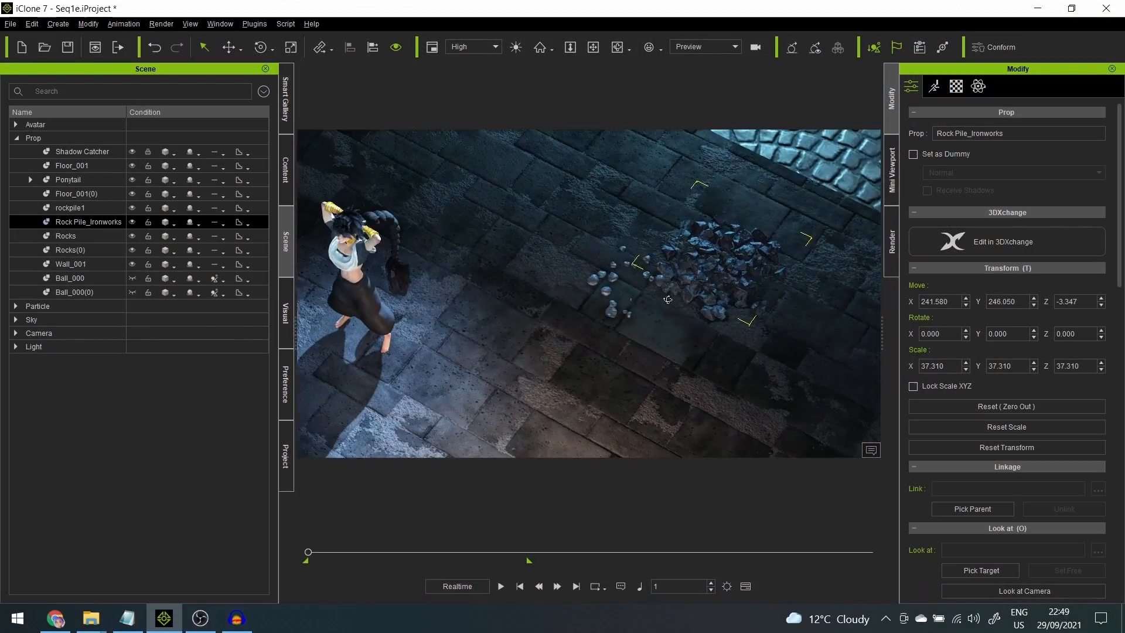
Switch to iClone and examine the Rock Pile_Ironworks prop up close from a low angle.
right_click_drag(668, 300, 651, 109)
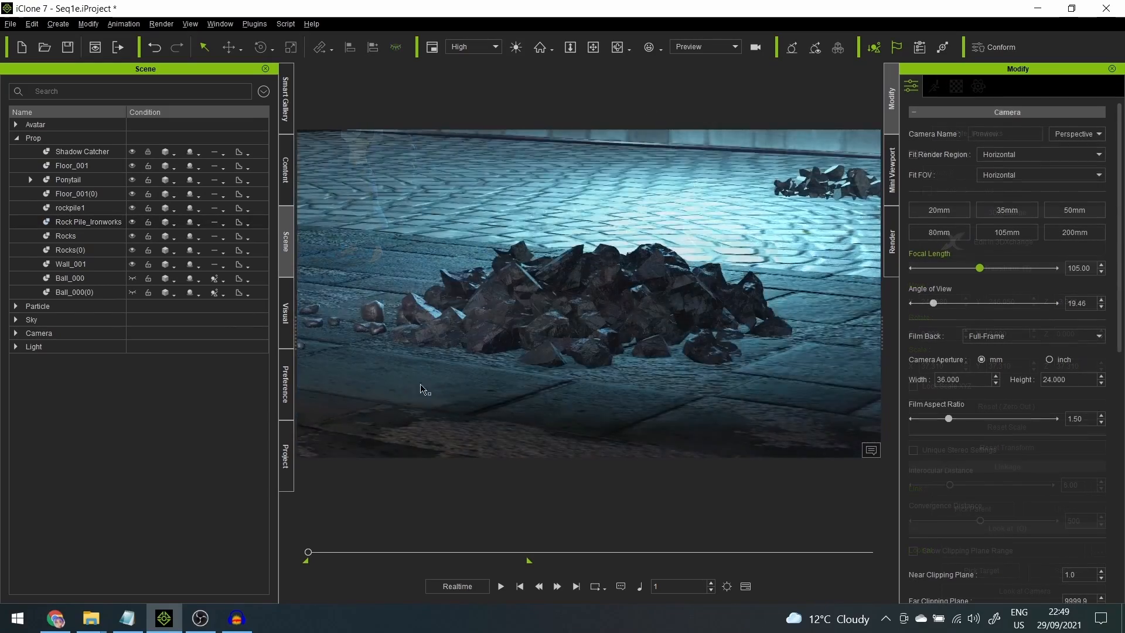
right_click_drag(477, 378, 382, 405)
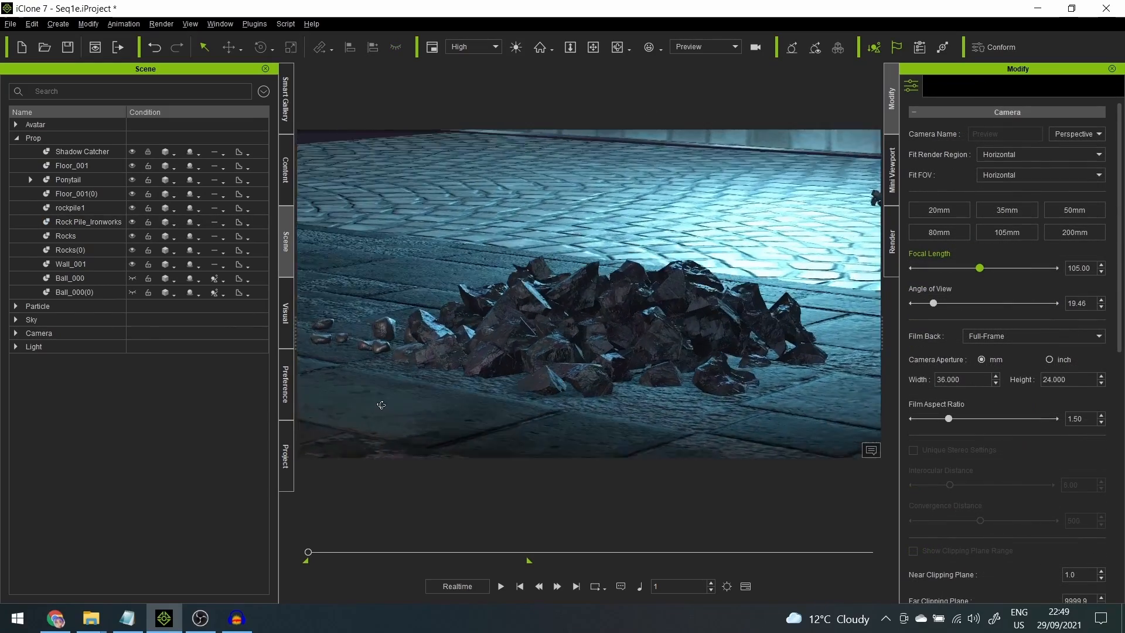
scroll(382, 404, "up", 3)
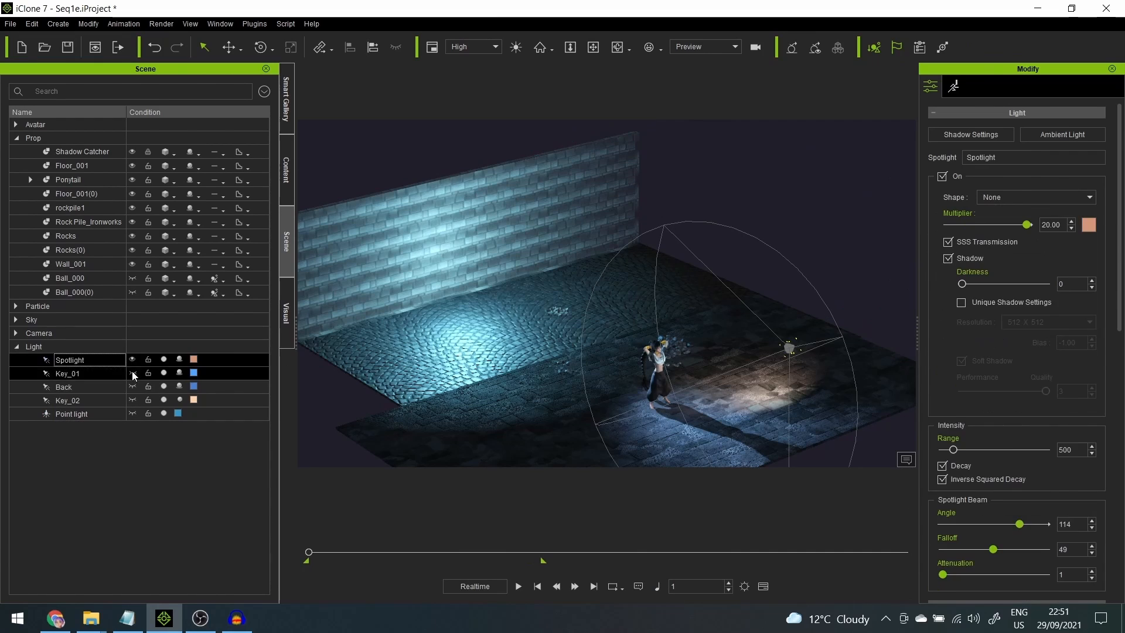
Show the Key_01, Back, Key_02 and Point light objects in the viewport and view the lighting setup.
left_click(125, 388, "ctrl")
left_click(131, 387)
left_click(133, 400)
left_click(132, 414)
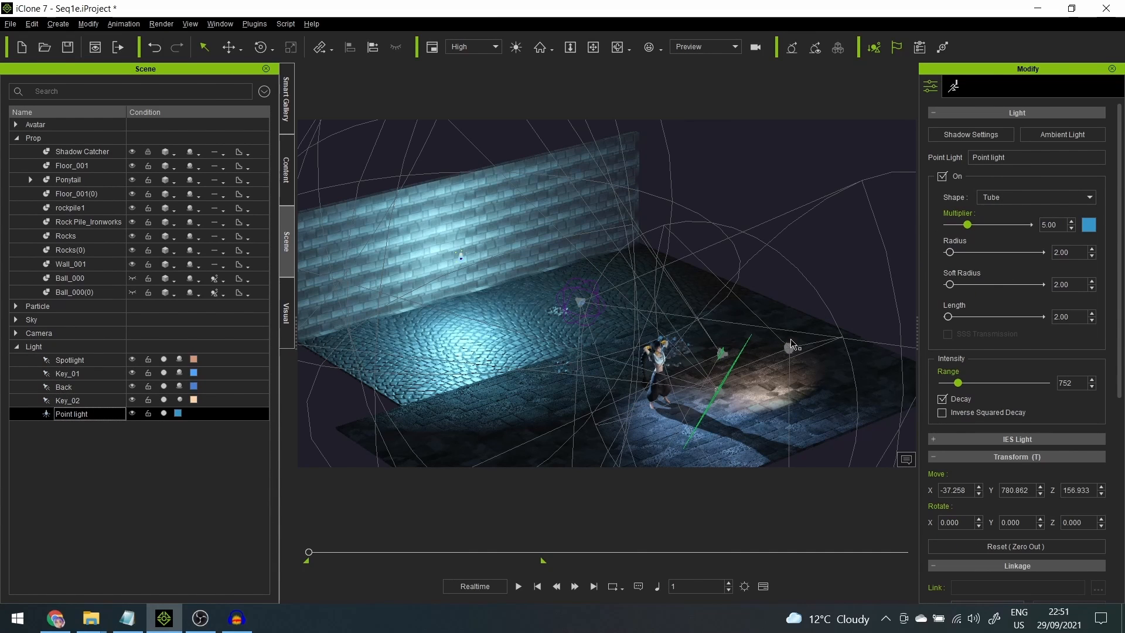
right_click_drag(791, 344, 645, 346)
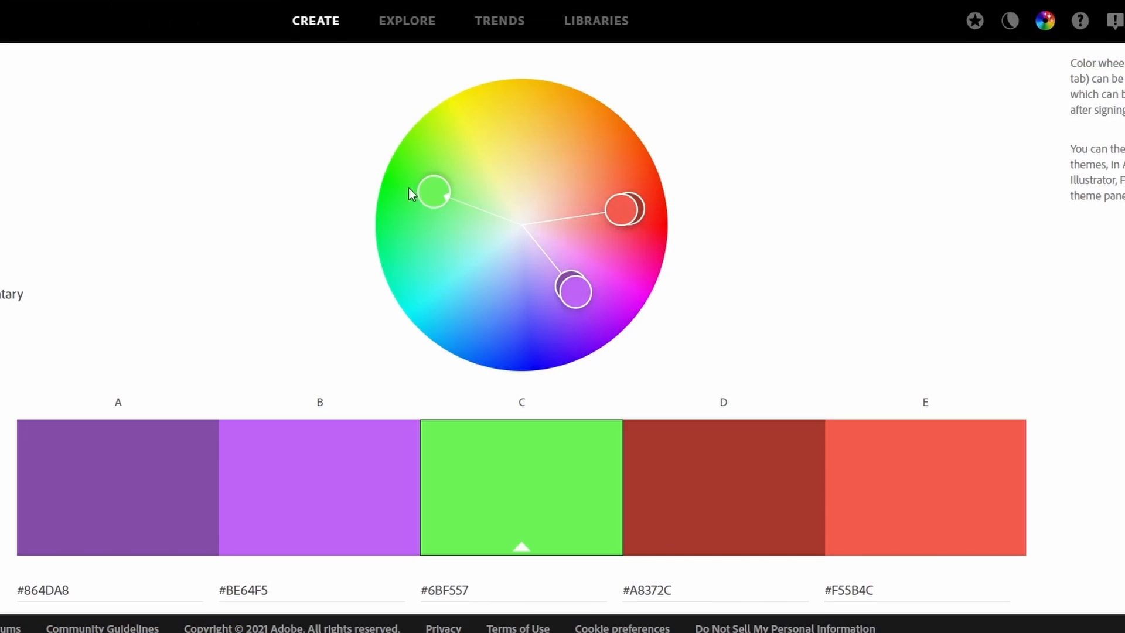
Switch to Adobe Color and shift the wheel's green base colour toward yellow.
left_click_drag(434, 184, 554, 121)
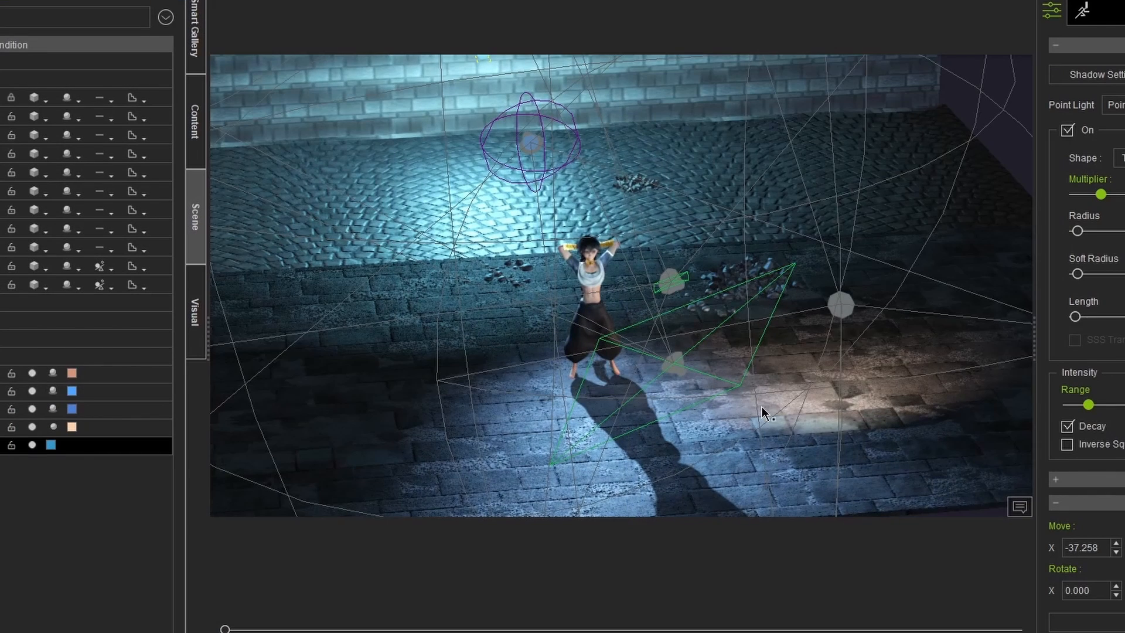
Switch to iClone and play the scene animation to preview the lightning effects on the two balls.
scroll(762, 413, "up", 1)
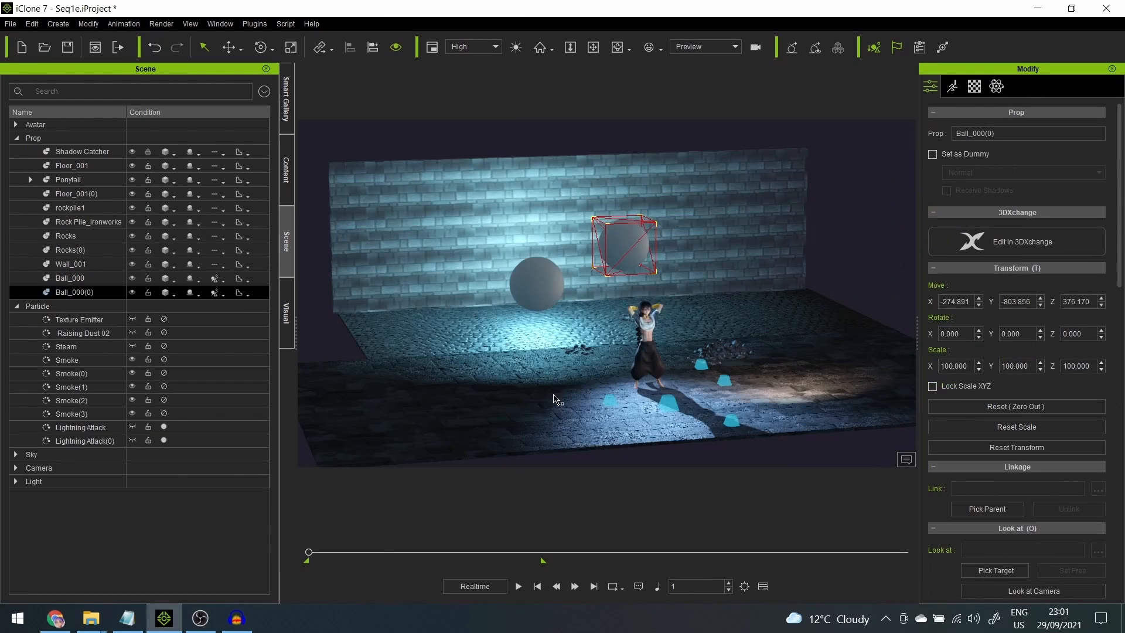
key("space")
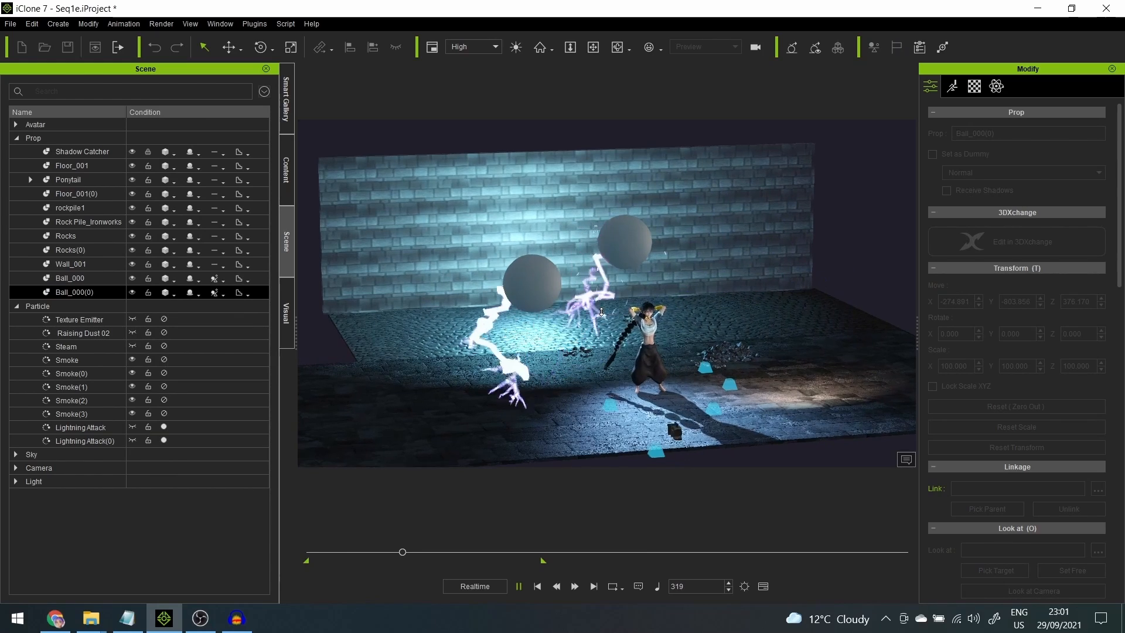
key("space")
key("space")
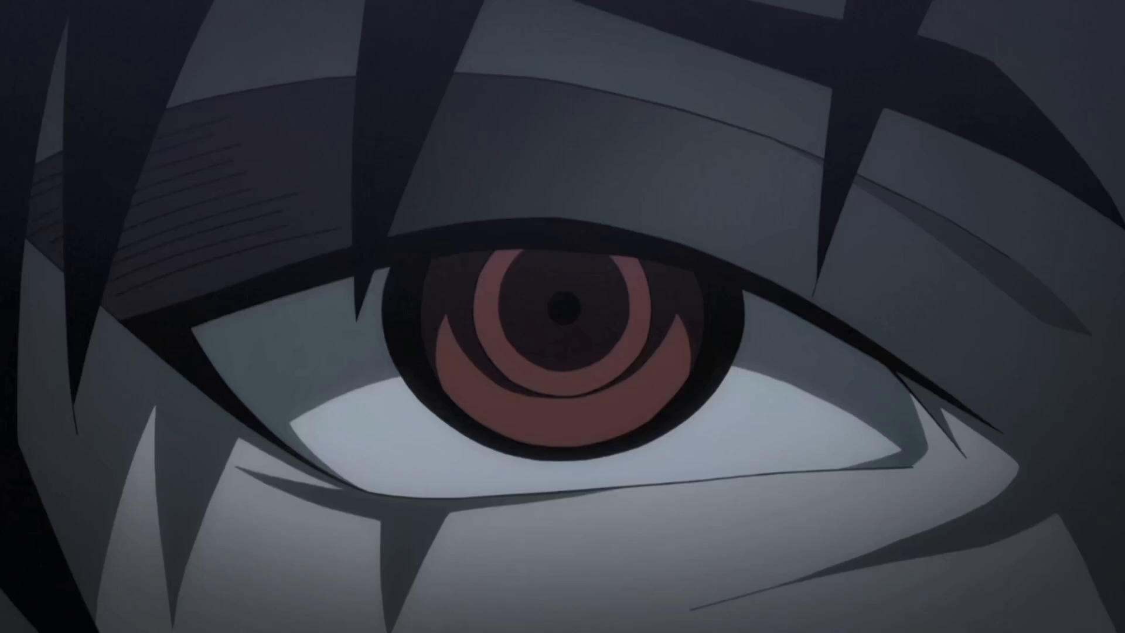
key("Right")
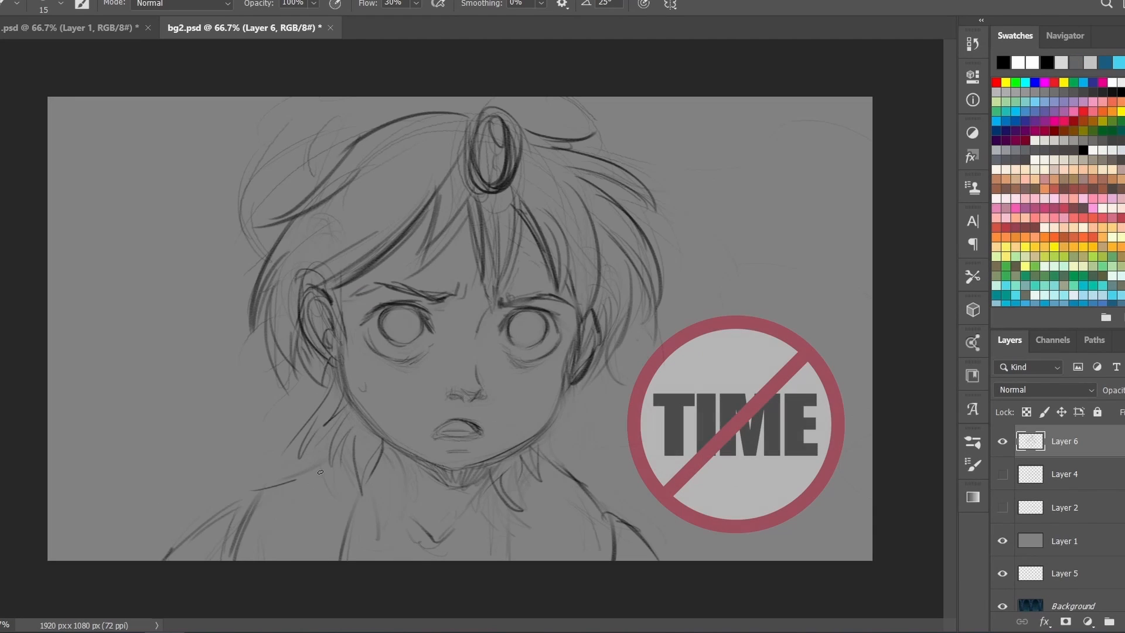
Switch to Photoshop and sketch the portrait's shoulders, eyes and hair with brush strokes on Layer 6 of bg2.psd.
left_click_drag(321, 472, 351, 464)
mouse_move(245, 491)
left_mouse_down()
mouse_move(341, 451)
mouse_move(396, 496)
left_mouse_up()
left_click_drag(375, 536, 405, 546)
left_click_drag(399, 316, 408, 319)
left_click_drag(521, 325, 531, 331)
left_click_drag(296, 139, 271, 255)
left_click_drag(275, 144, 315, 107)
left_click_drag(576, 101, 621, 151)
left_click_drag(643, 179, 647, 227)
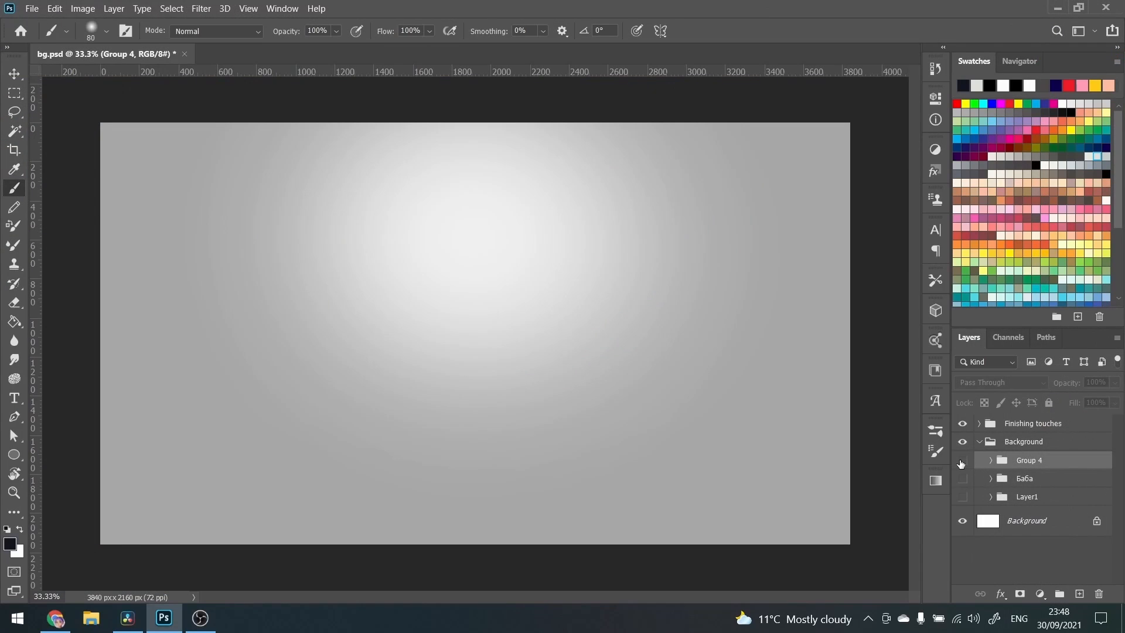
Show the Group 4, Баба and Layer1 groups inside the Background group of bg.psd.
left_click(962, 461)
left_click(962, 478)
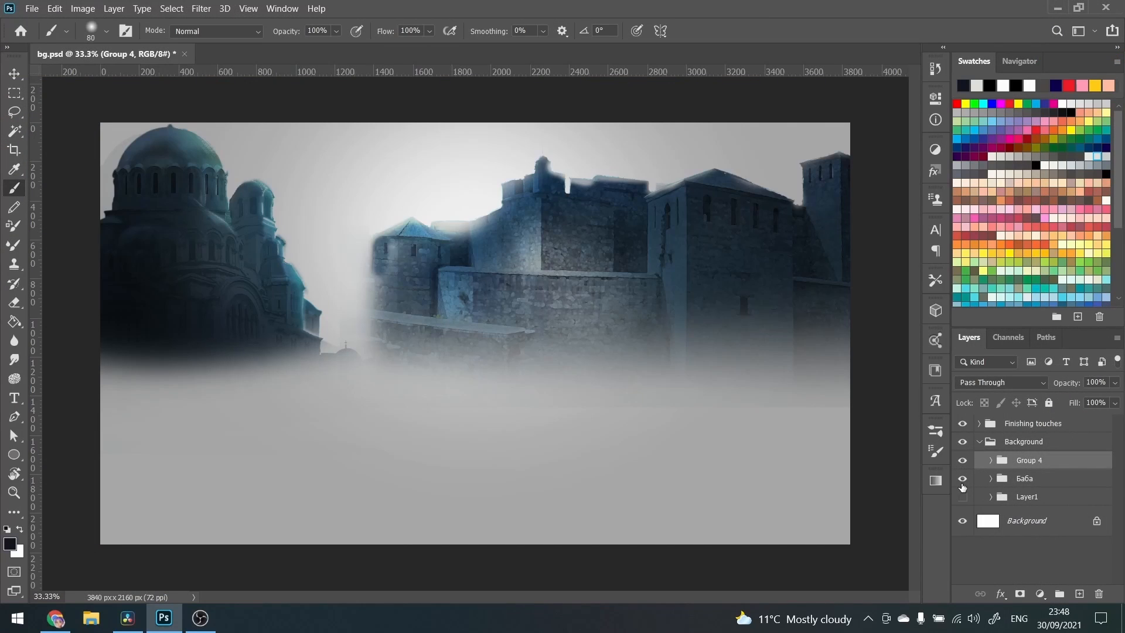
left_click(962, 497)
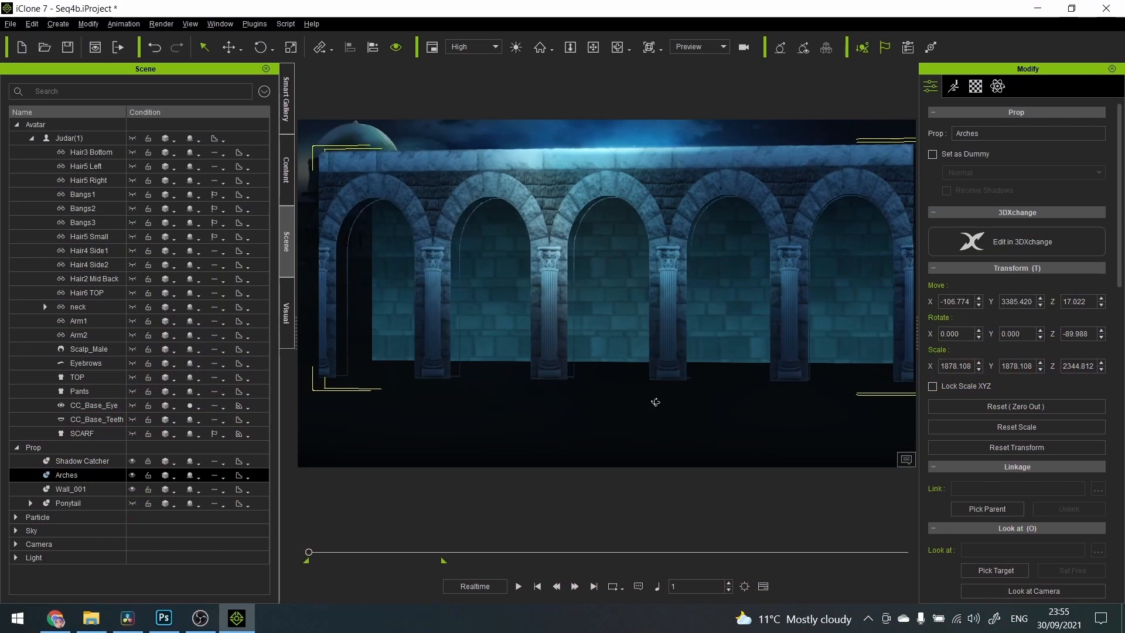
Switch to iClone and view the Arches prop from another angle.
right_click_drag(652, 402, 560, 338)
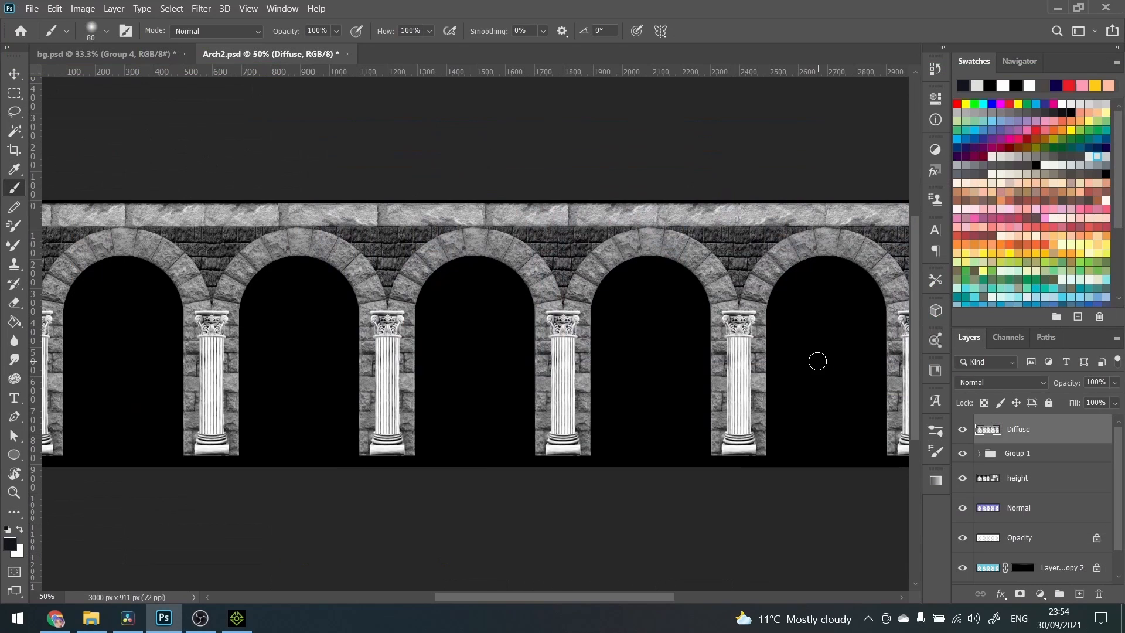
Switch to Photoshop and hide the Diffuse layer, Group 1 and the height layer in Arch2.psd.
left_click(963, 431)
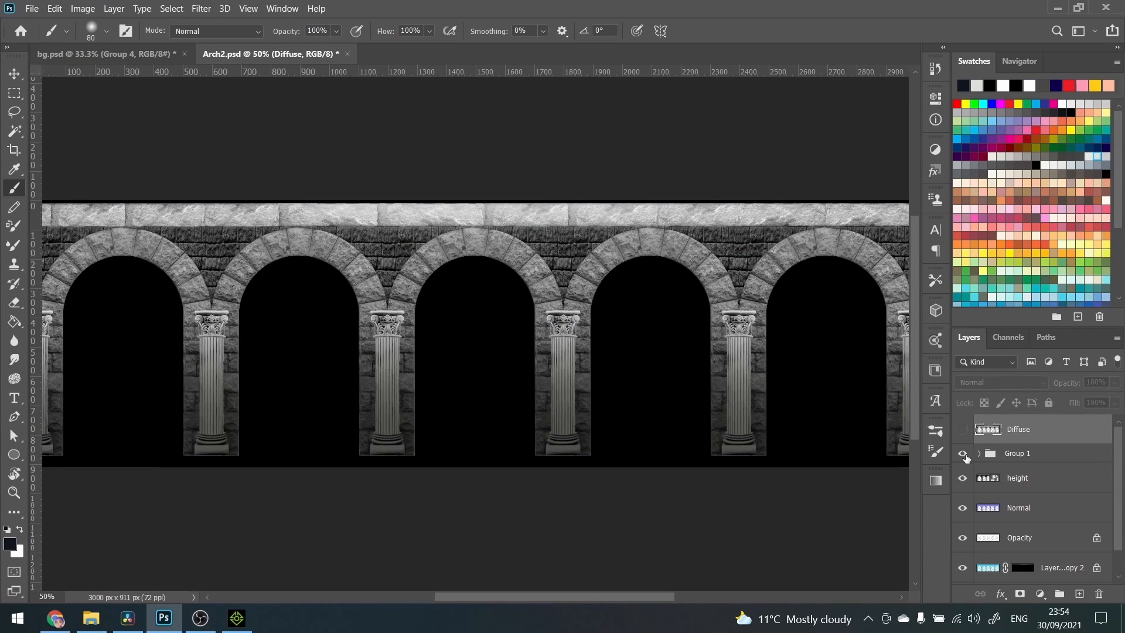
left_click(962, 454)
left_click(963, 479)
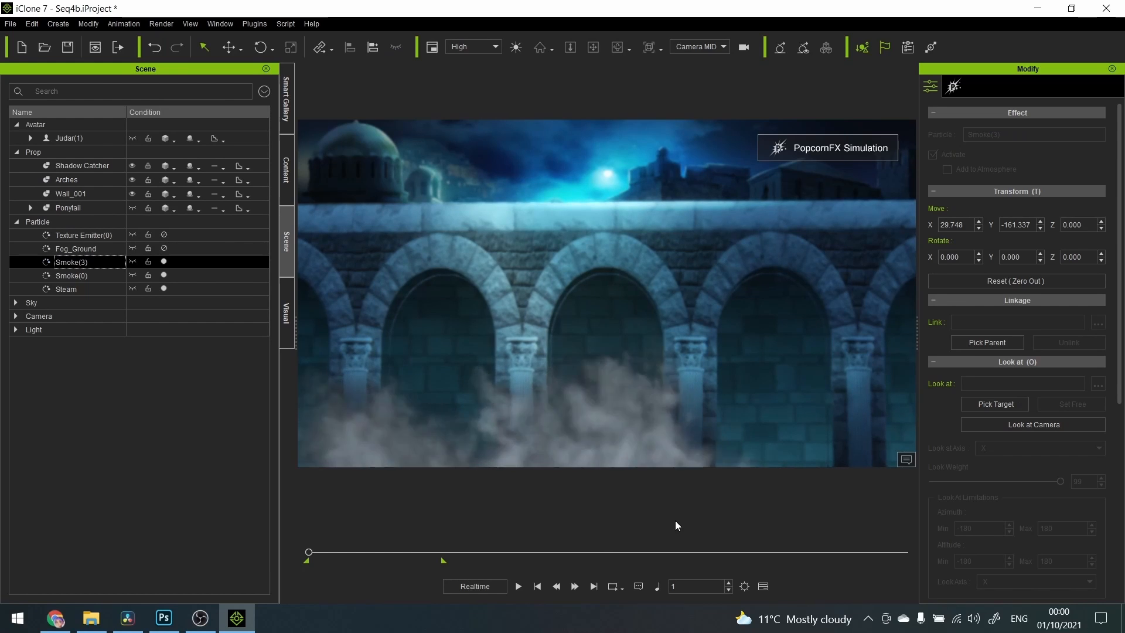
Switch to iClone and activate the Fog_Ground and Texture Emitter(0) particles.
left_click(164, 249)
left_click(164, 235)
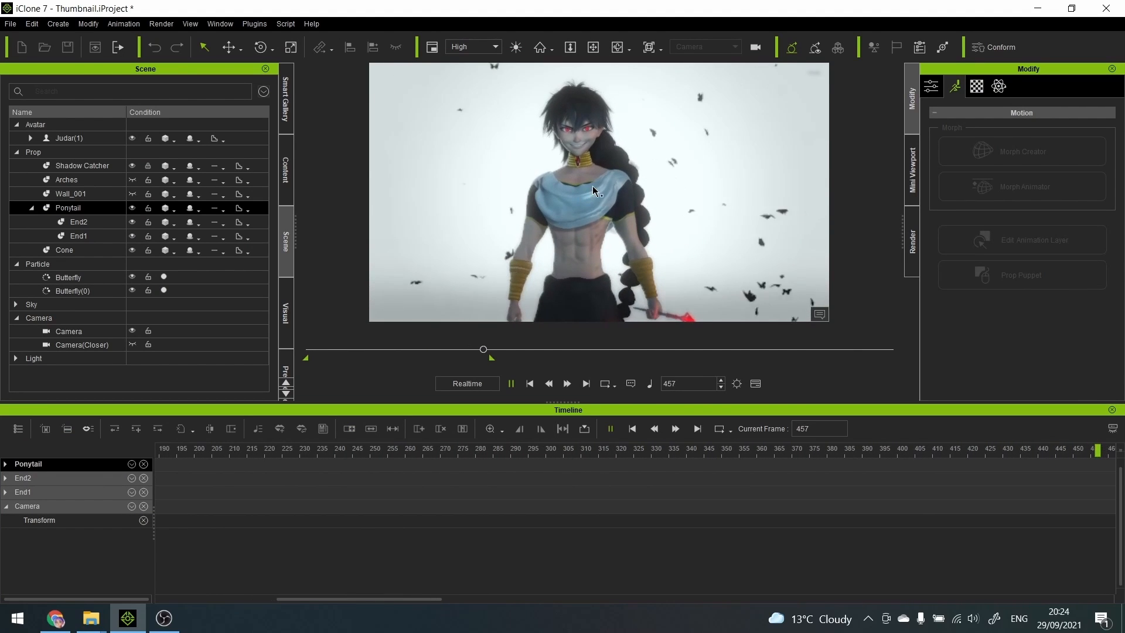
Open Prop Puppet for the Ponytail prop and disable its Move and Scale motion.
key("space")
left_click(931, 86)
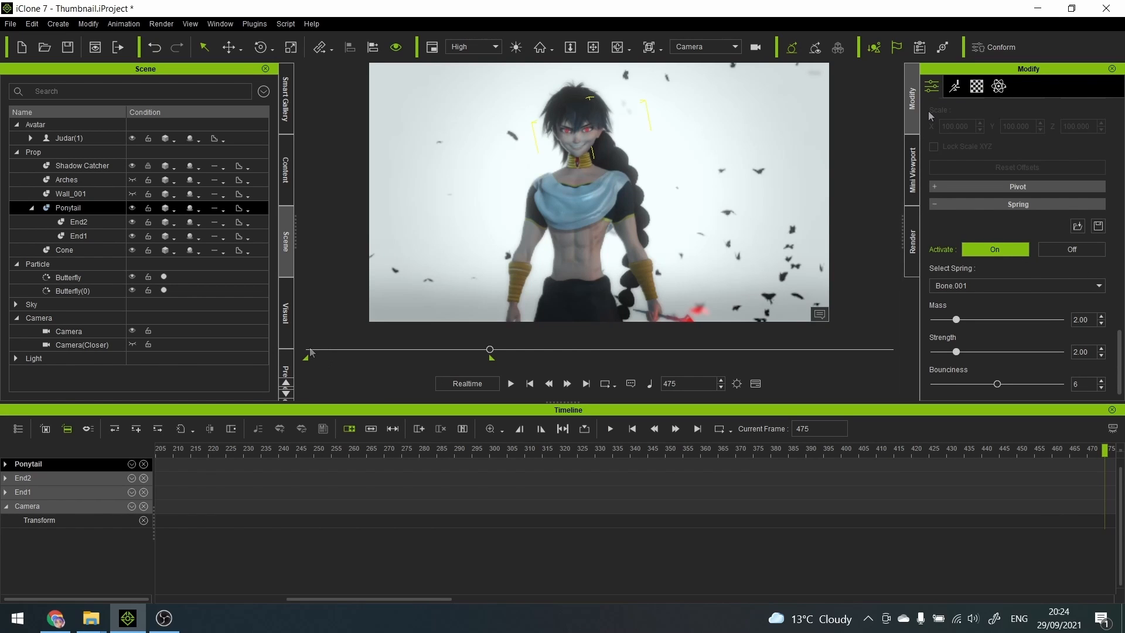
left_click(955, 88)
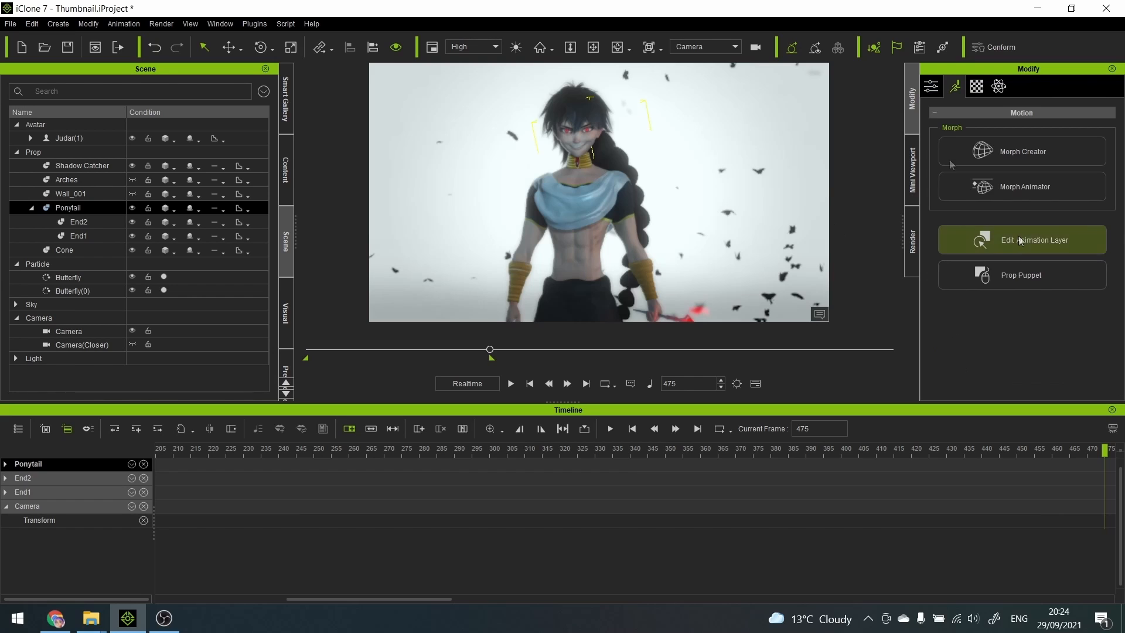
left_click(1009, 275)
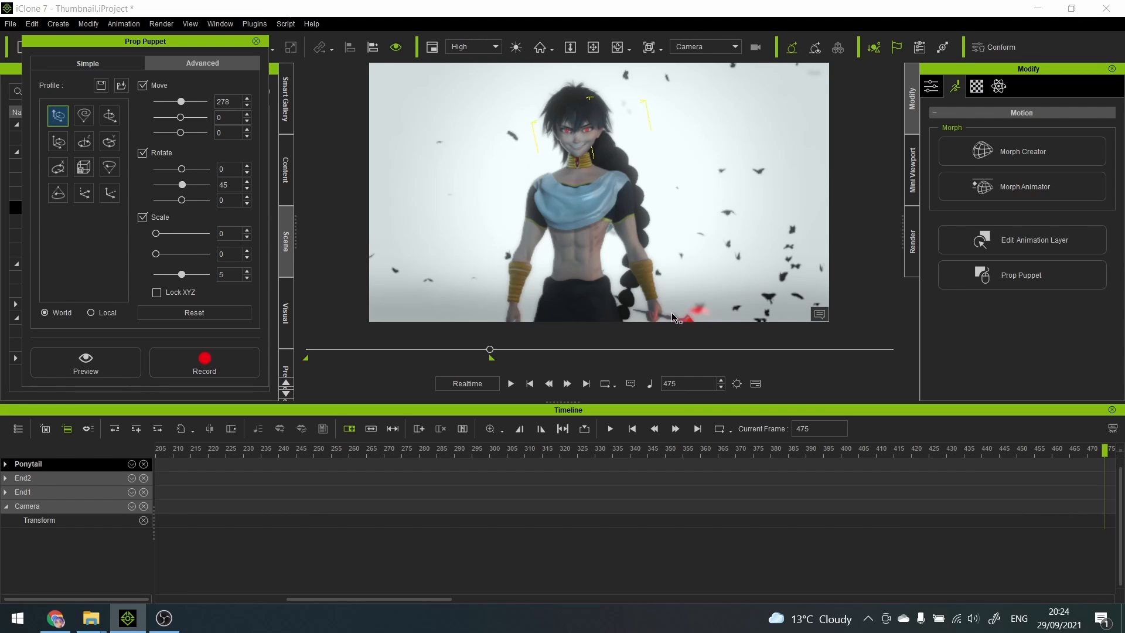
left_click(143, 86)
left_click(142, 218)
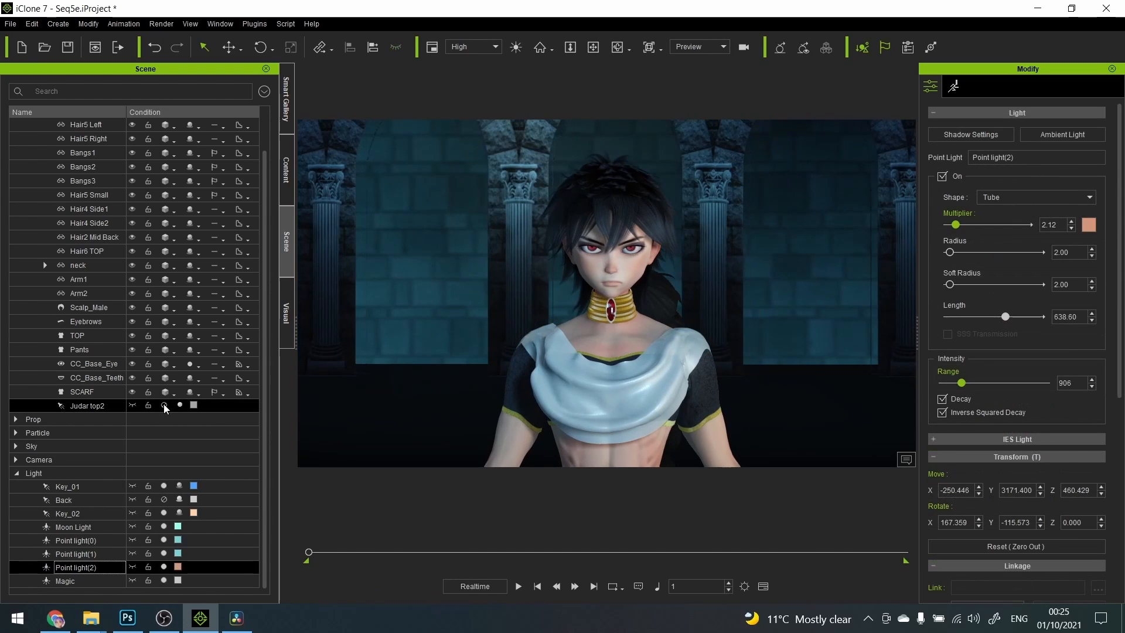
Turn on the Judar top2 and Back spotlights and turn off Point light(2).
left_click(164, 403)
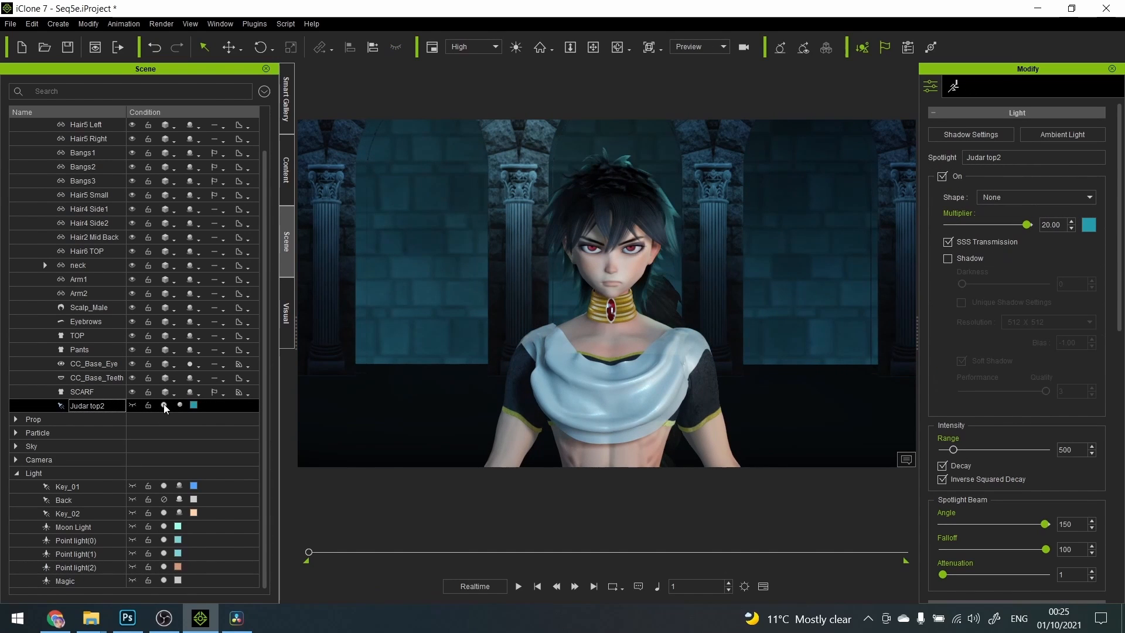
left_click(164, 568)
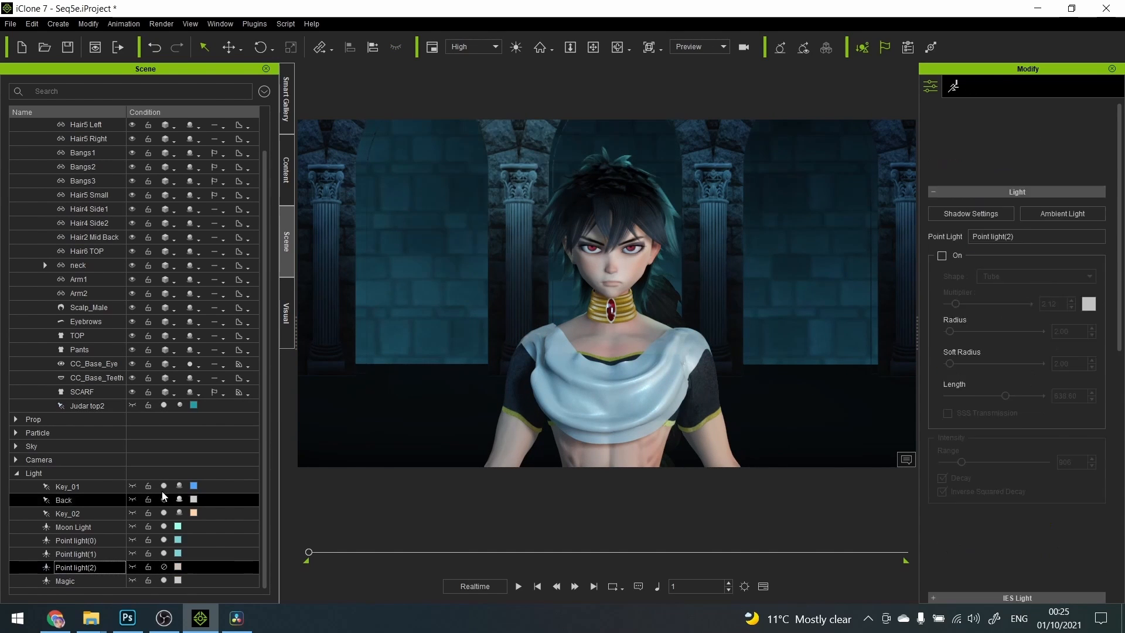
left_click(163, 499)
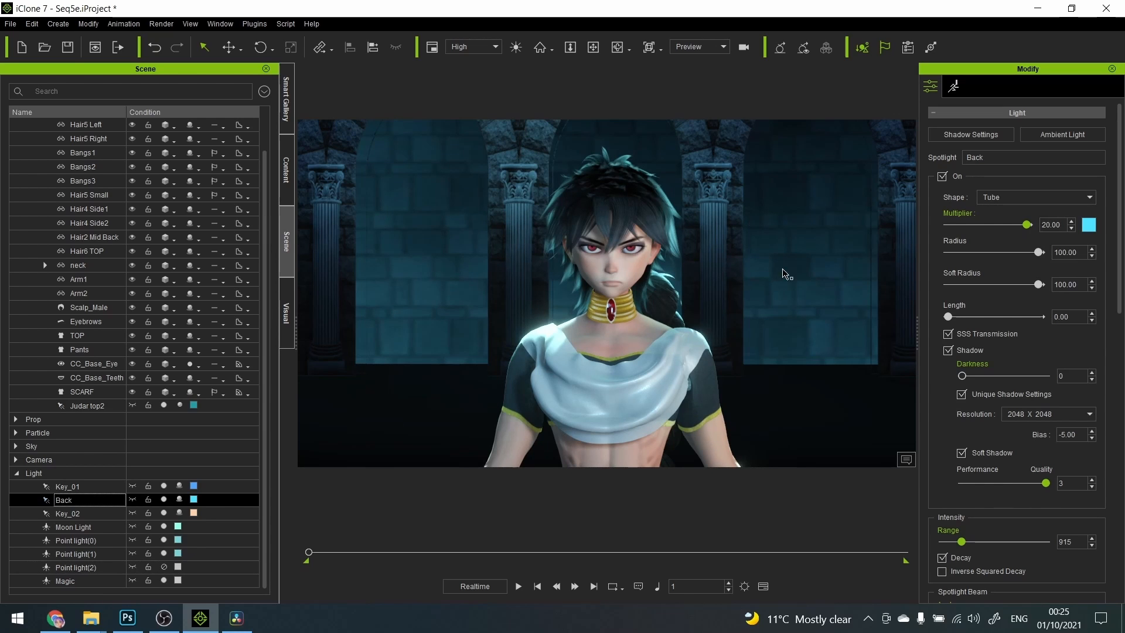
Review the lit character from several angles and at different frames along the animation timeline.
left_click_drag(435, 370, 436, 416, "alt")
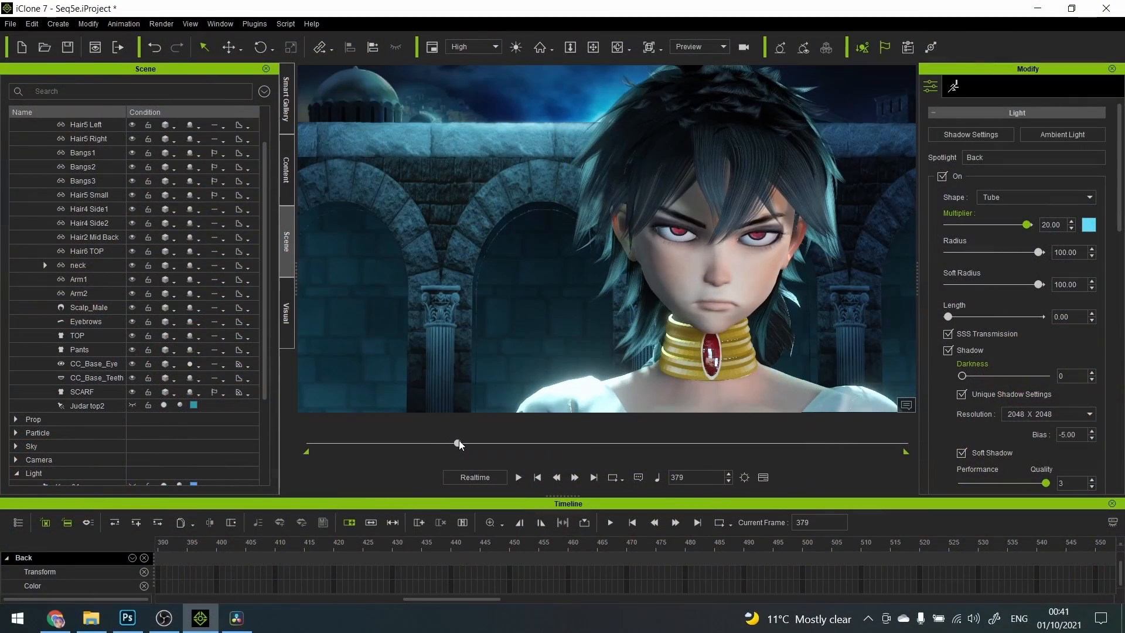
left_click_drag(459, 441, 681, 424)
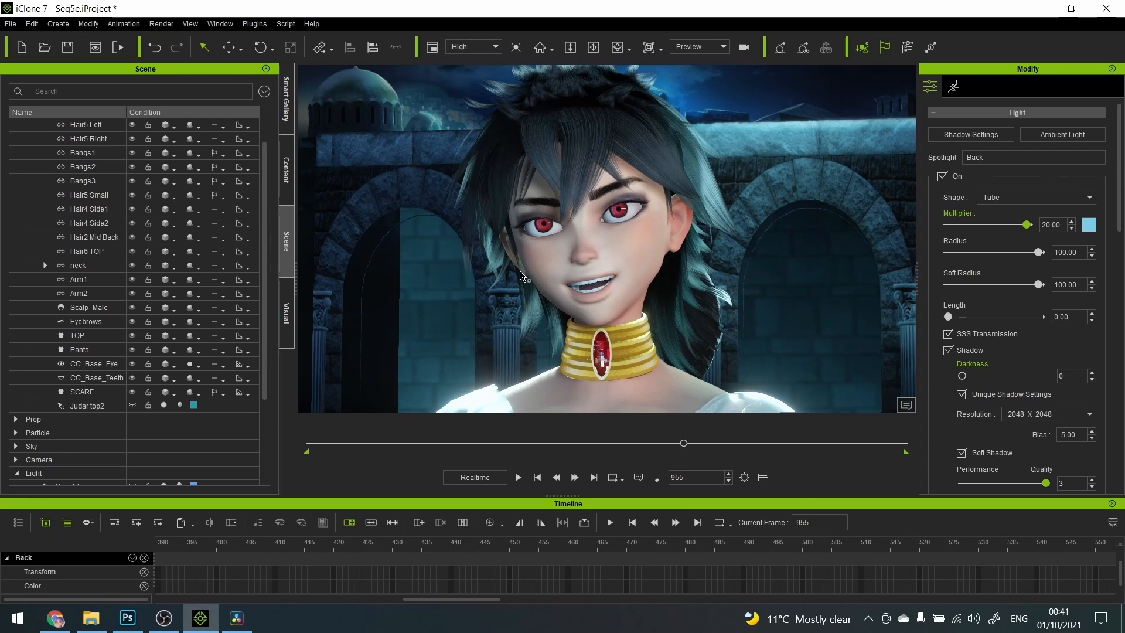
right_click_drag(521, 272, 542, 270, "alt")
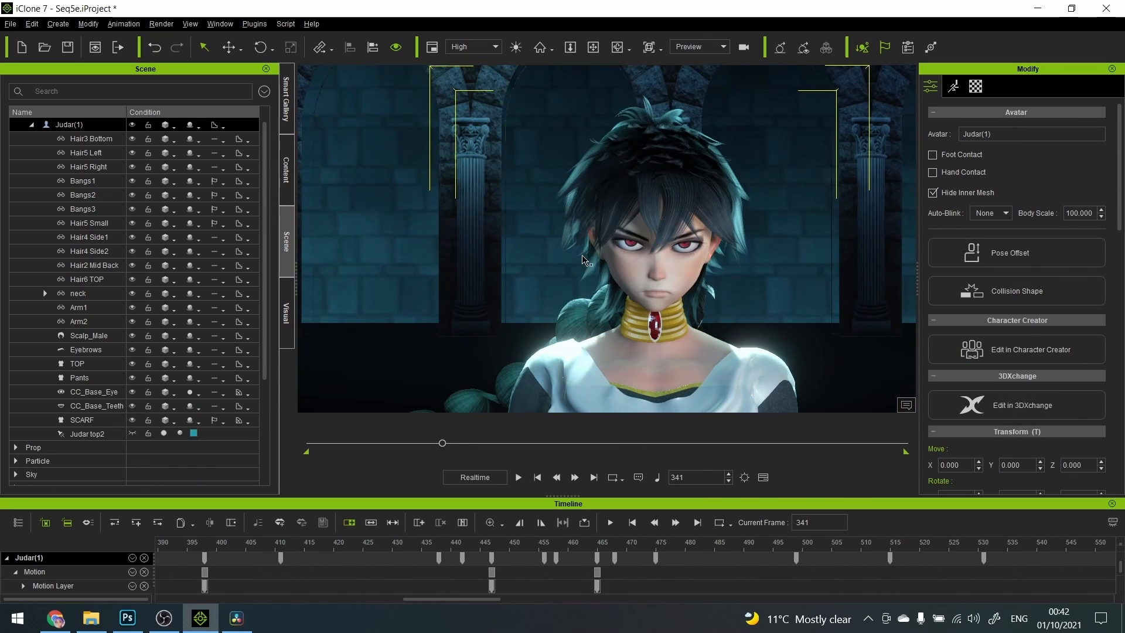
right_click_drag(538, 293, 581, 263, "alt")
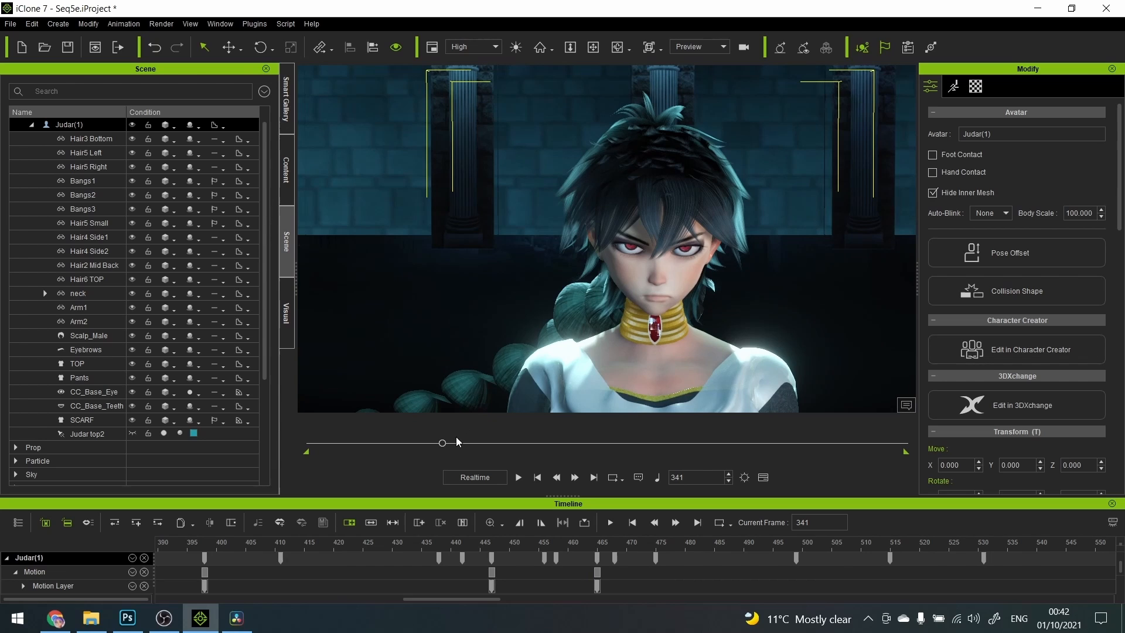
left_click_drag(444, 444, 555, 426)
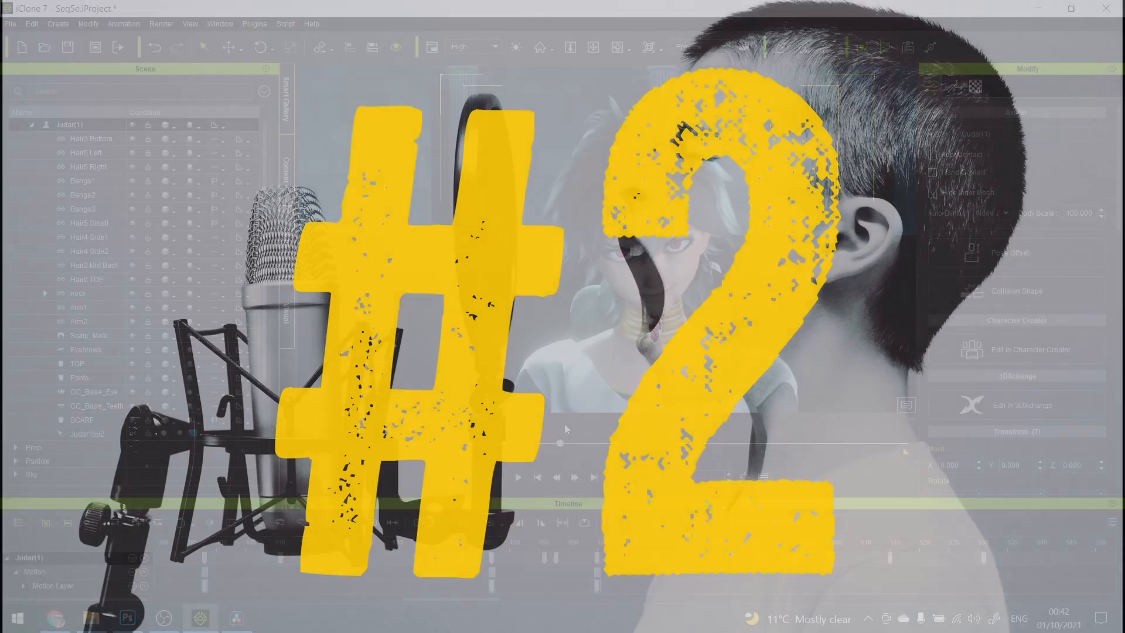